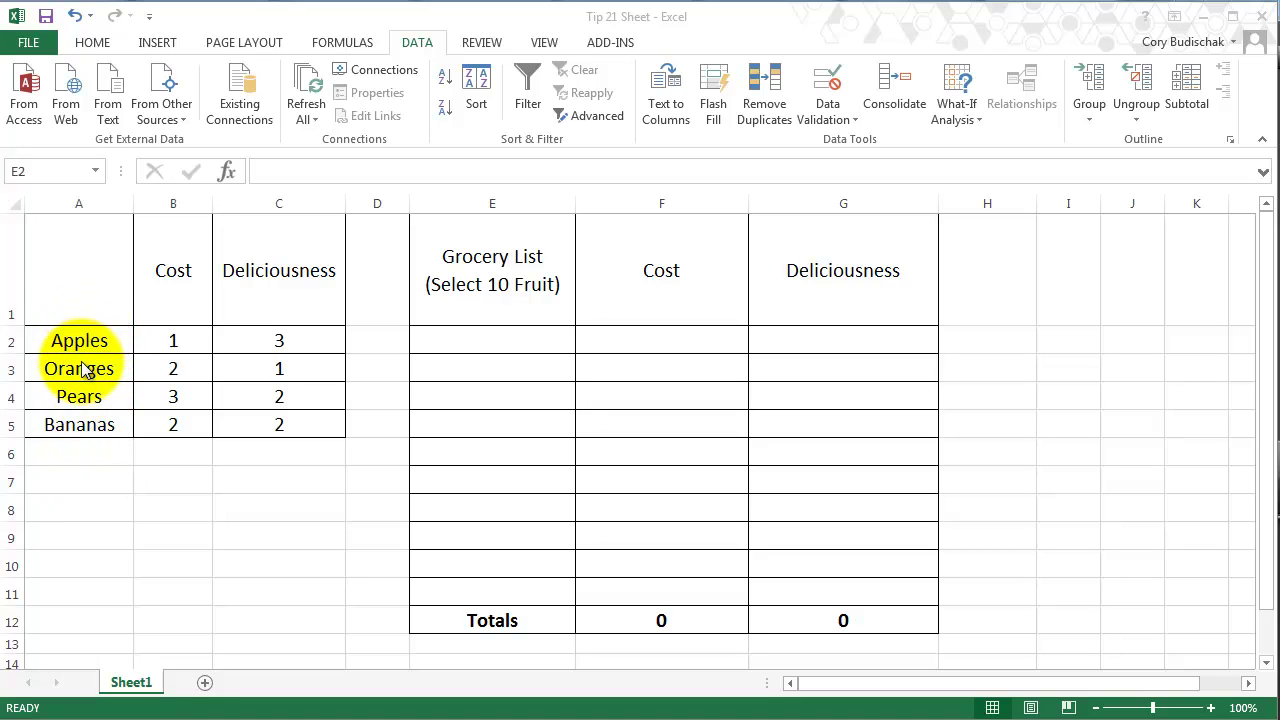
Step: Select cell E2, open Data Validation, and try Decimal in the Allow list before reopening it
drag(500, 340, 500, 590)
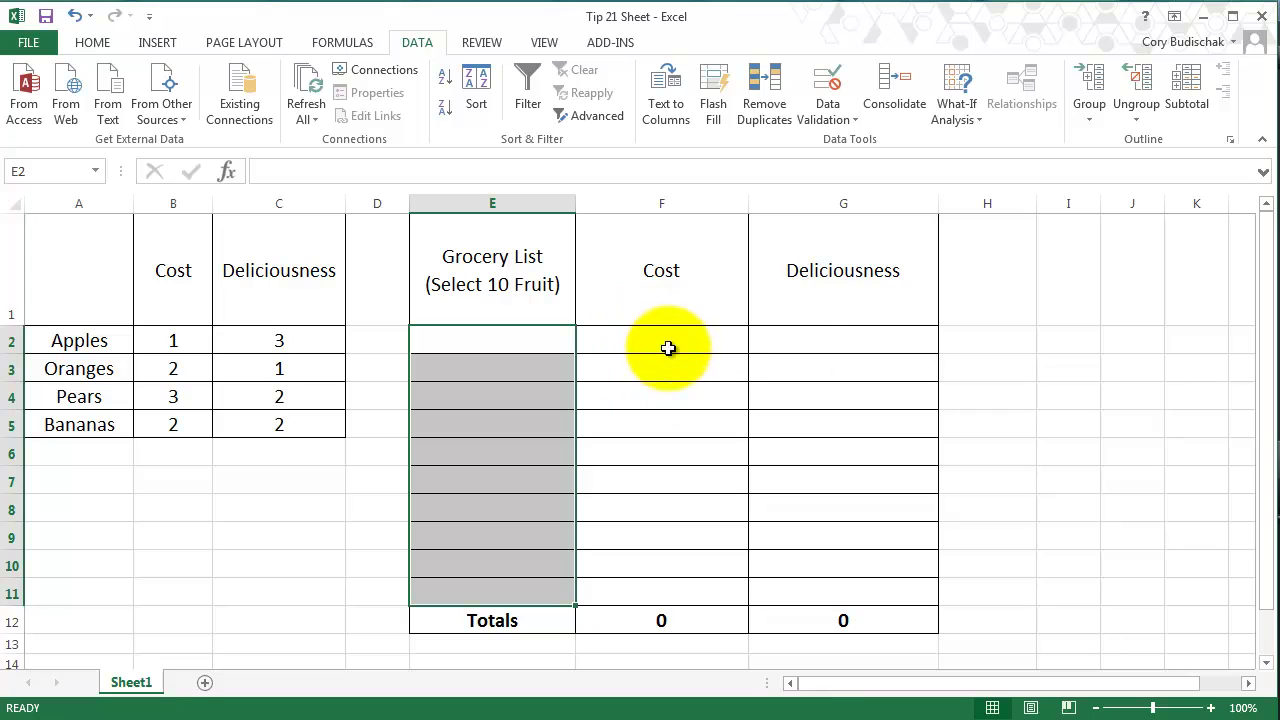
click(481, 341)
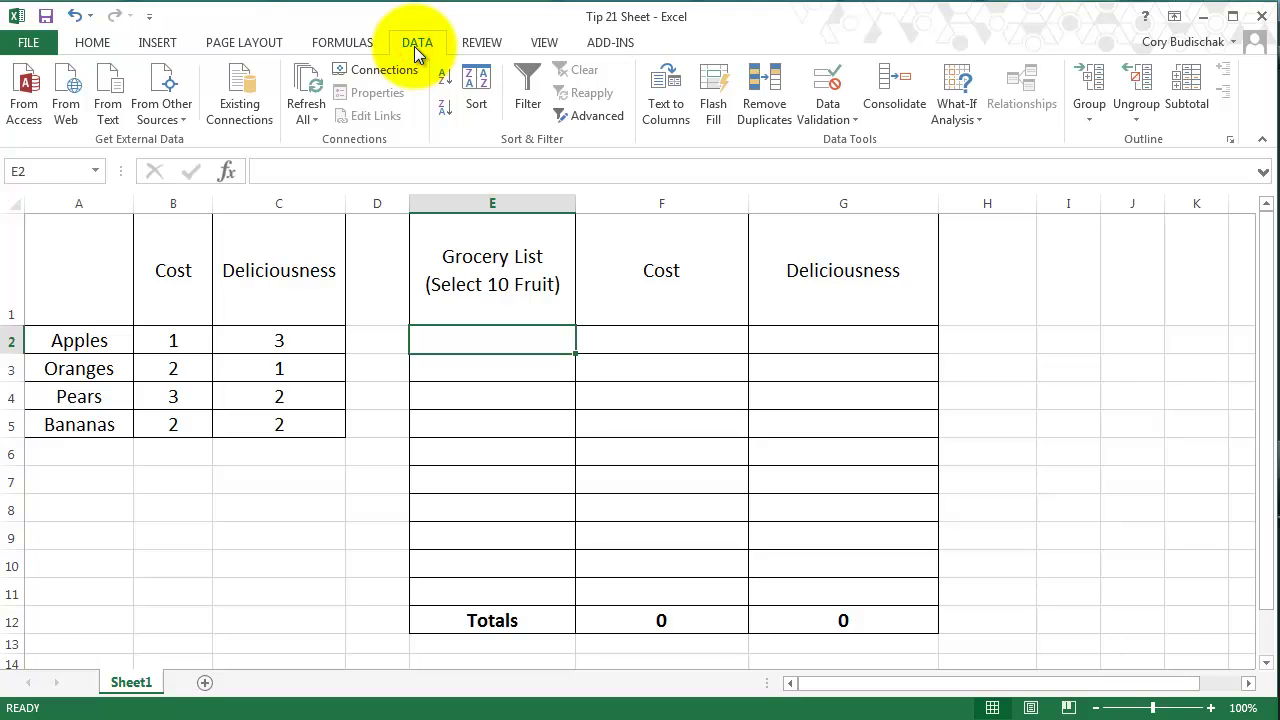
click(828, 85)
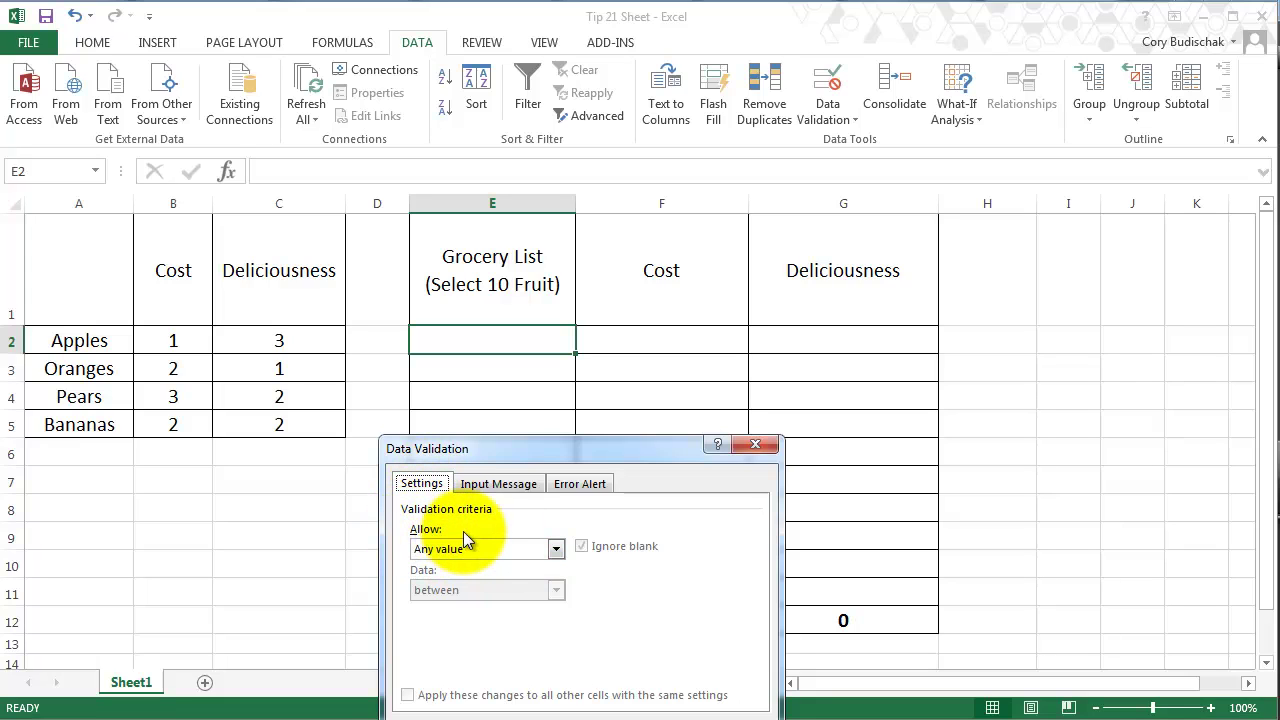
click(555, 549)
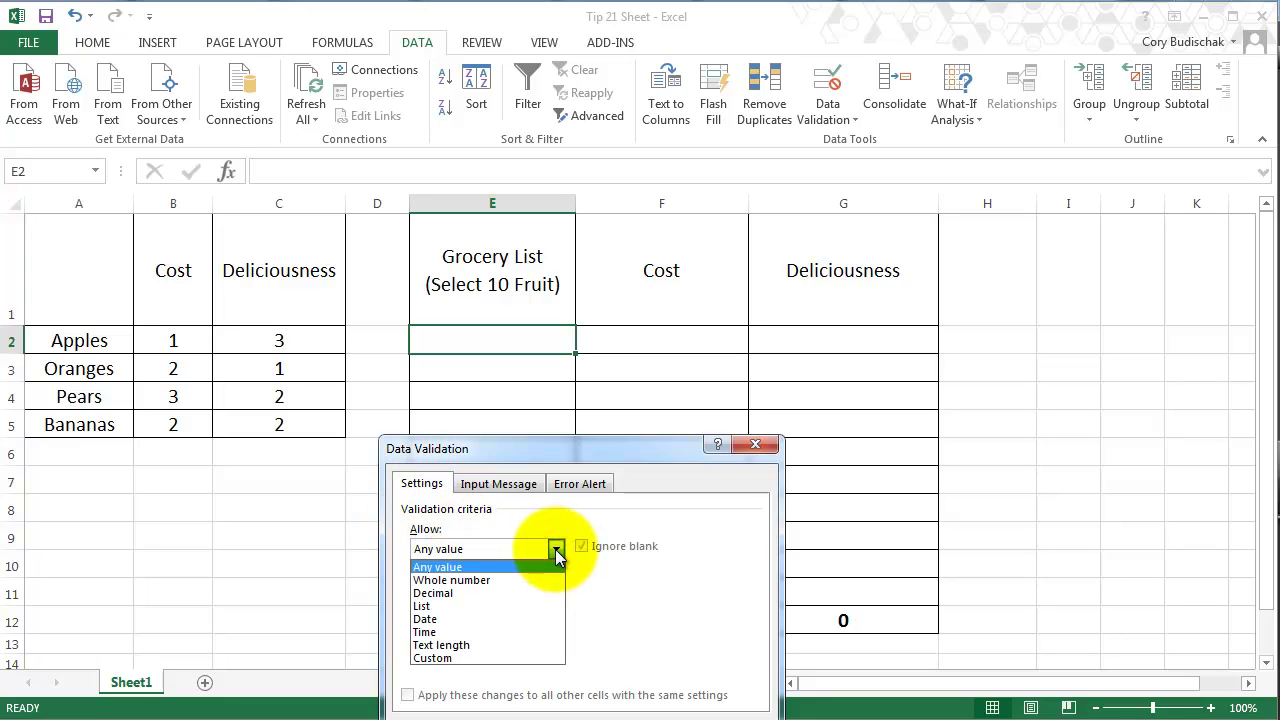
click(462, 590)
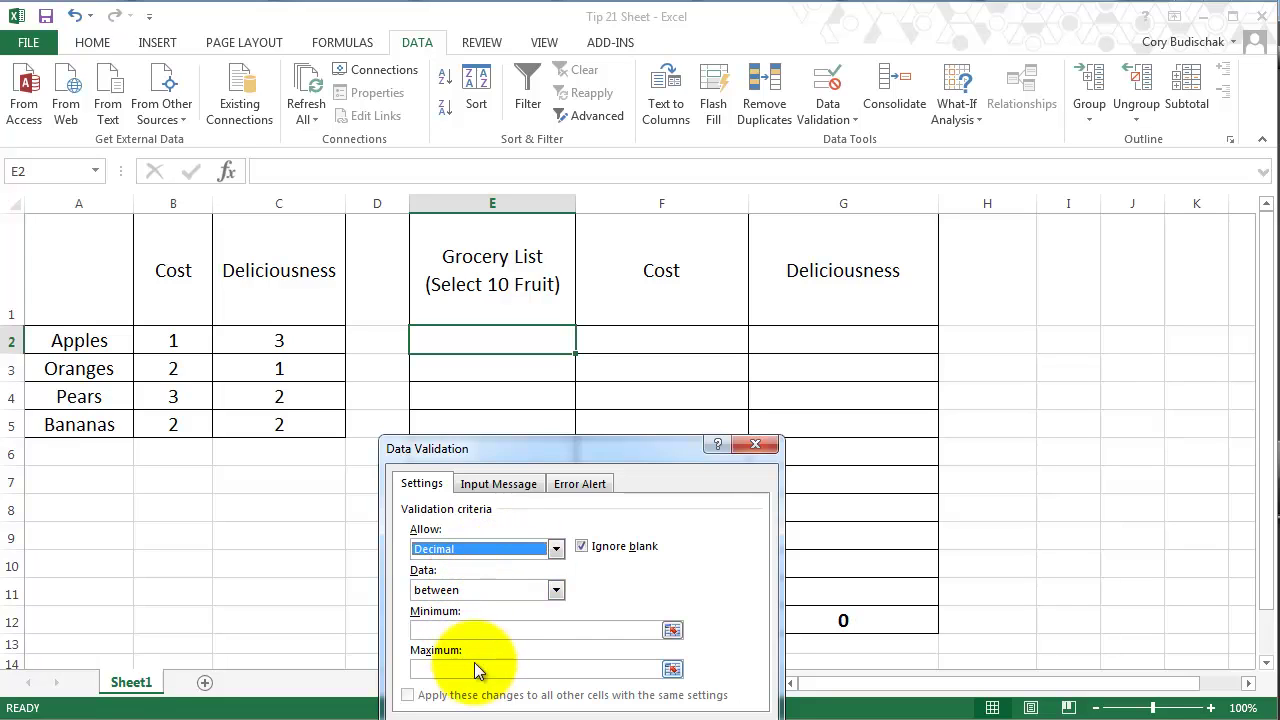
click(556, 548)
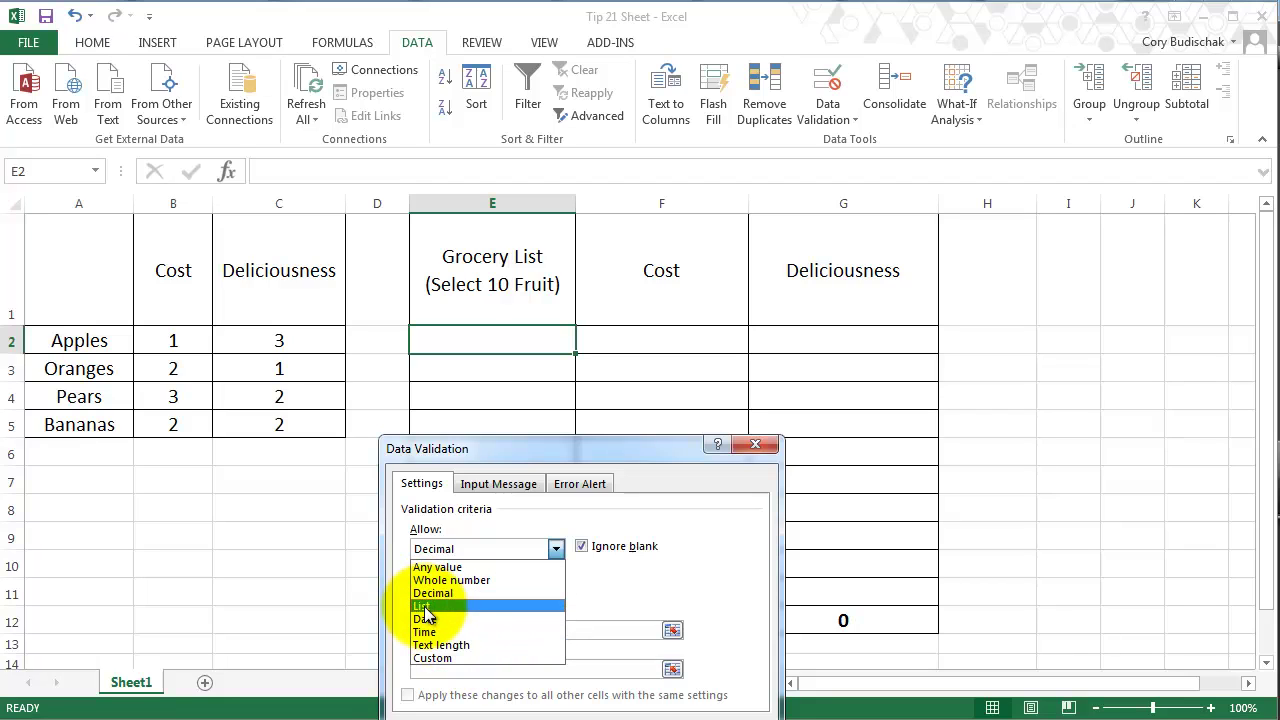
Step: Allow a List whose source is the four fruit names in A2:A5
click(525, 605)
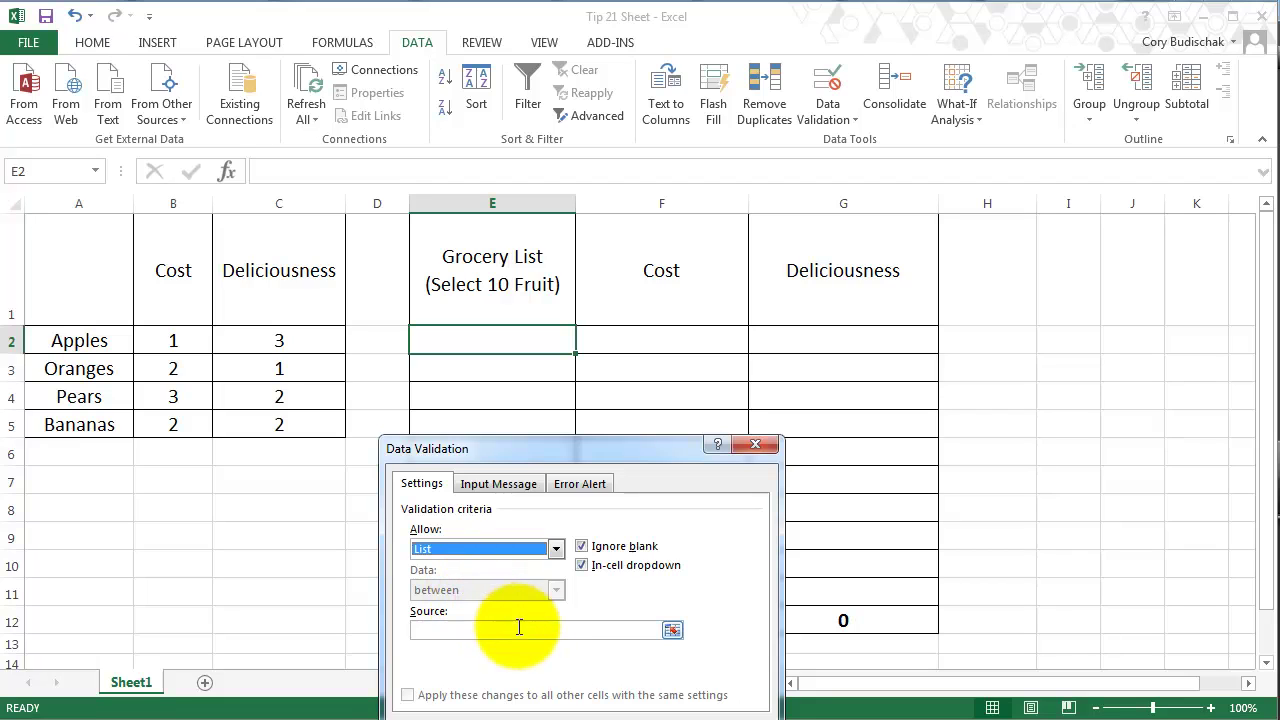
click(463, 631)
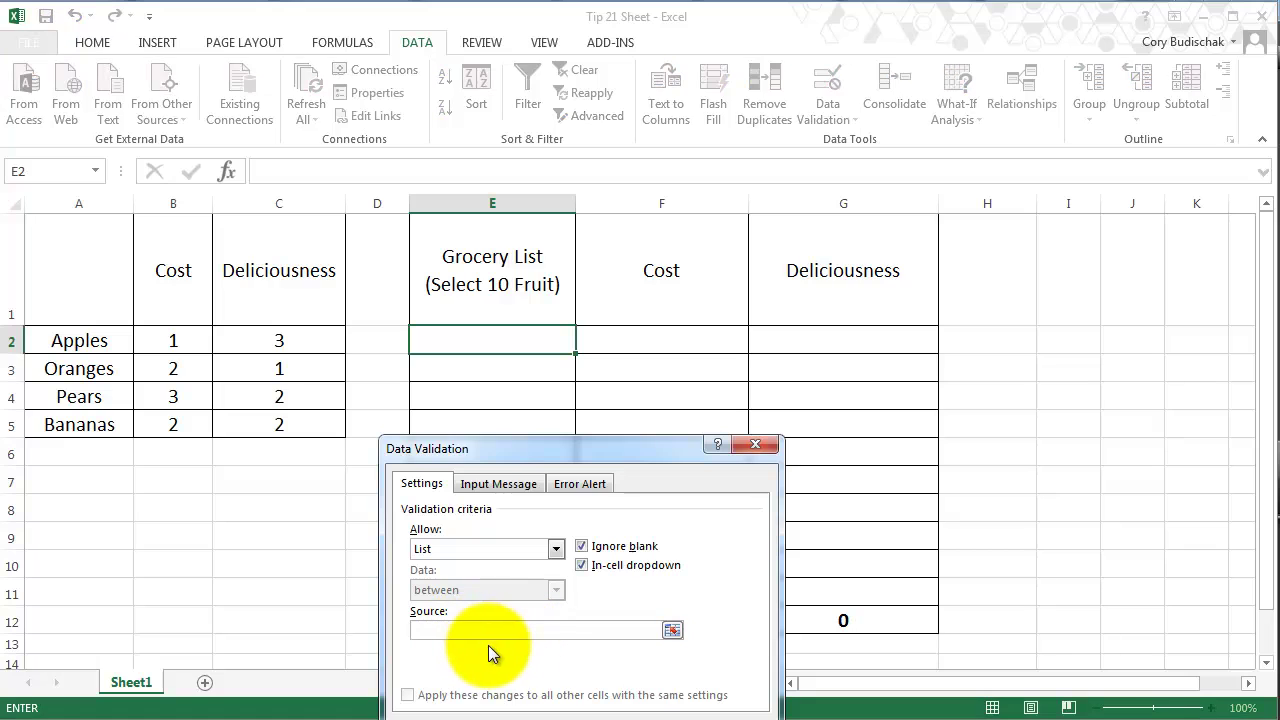
drag(84, 336, 95, 425)
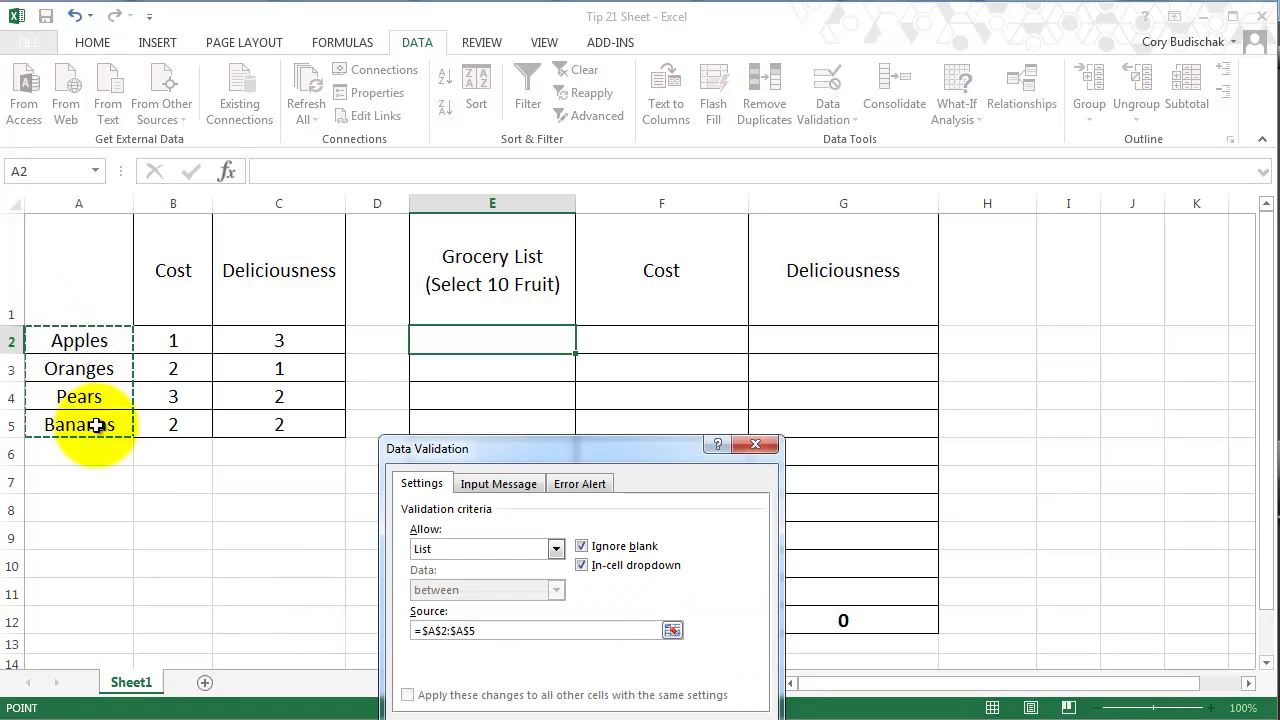
Step: Add an input message titled 'Fruit Selection' reading 'Select a fruit for your grocery list.'
click(498, 483)
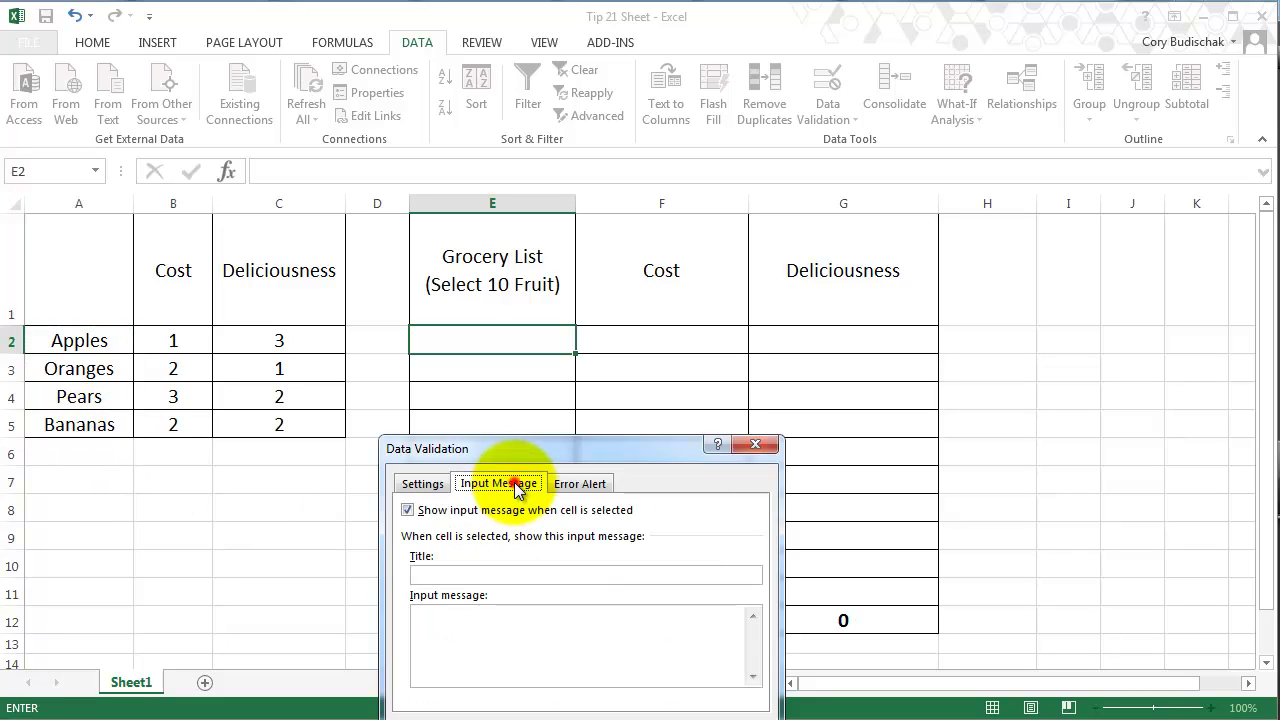
click(451, 575)
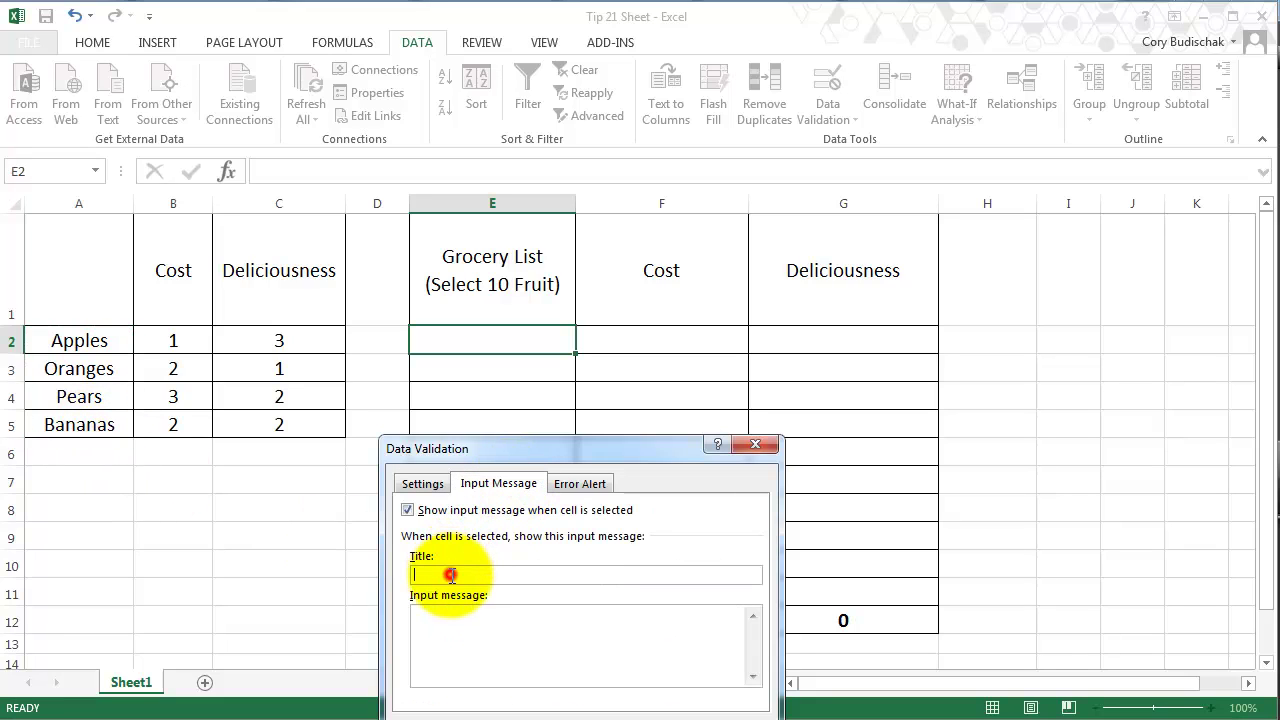
click(543, 647)
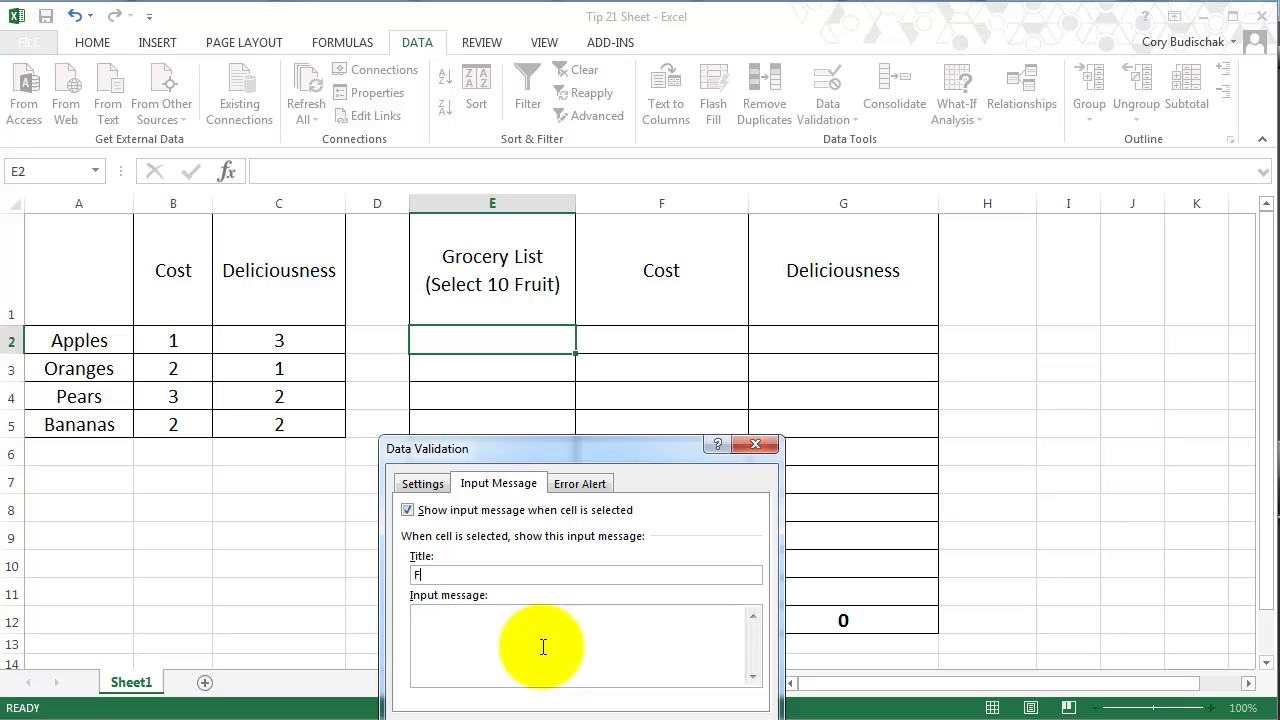
text(Fruit Selection)
text(Select a Fruit)
key(BackSpace)
text(fu)
text(uit for your grocery list.)
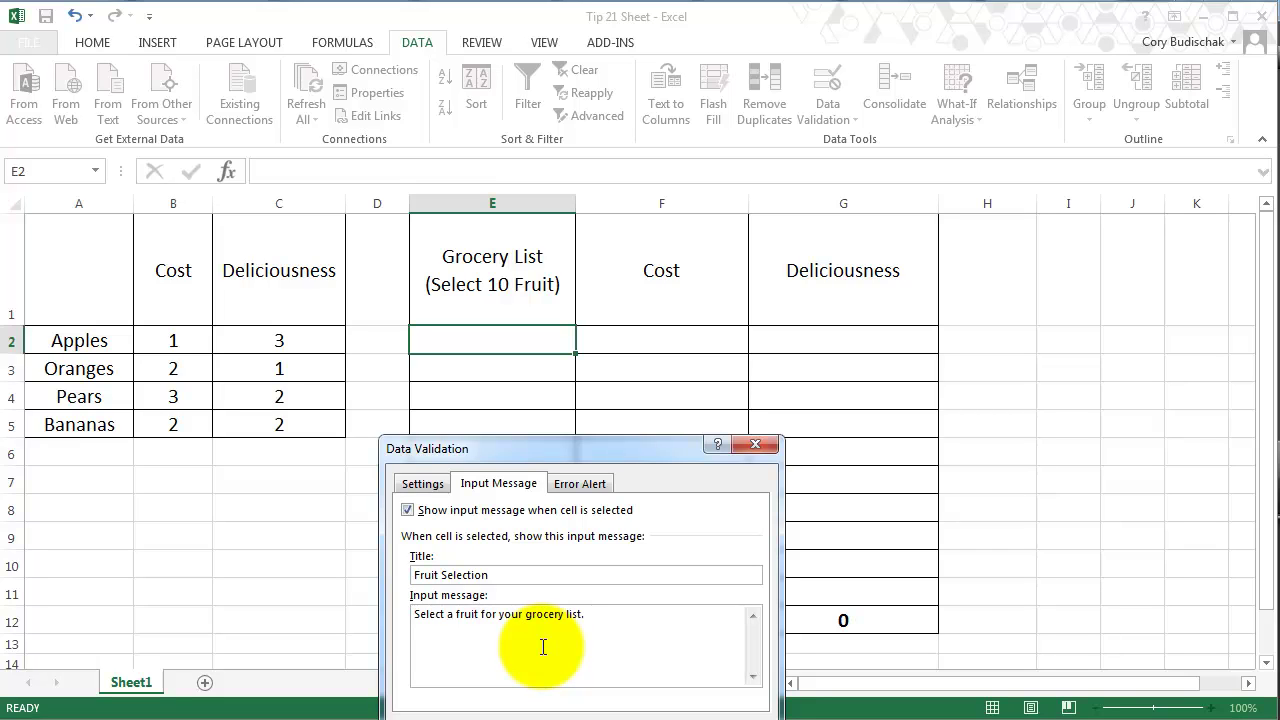
Step: Apply the validation, reselect E2 to see its message, and pick Oranges from its dropdown
click(614, 712)
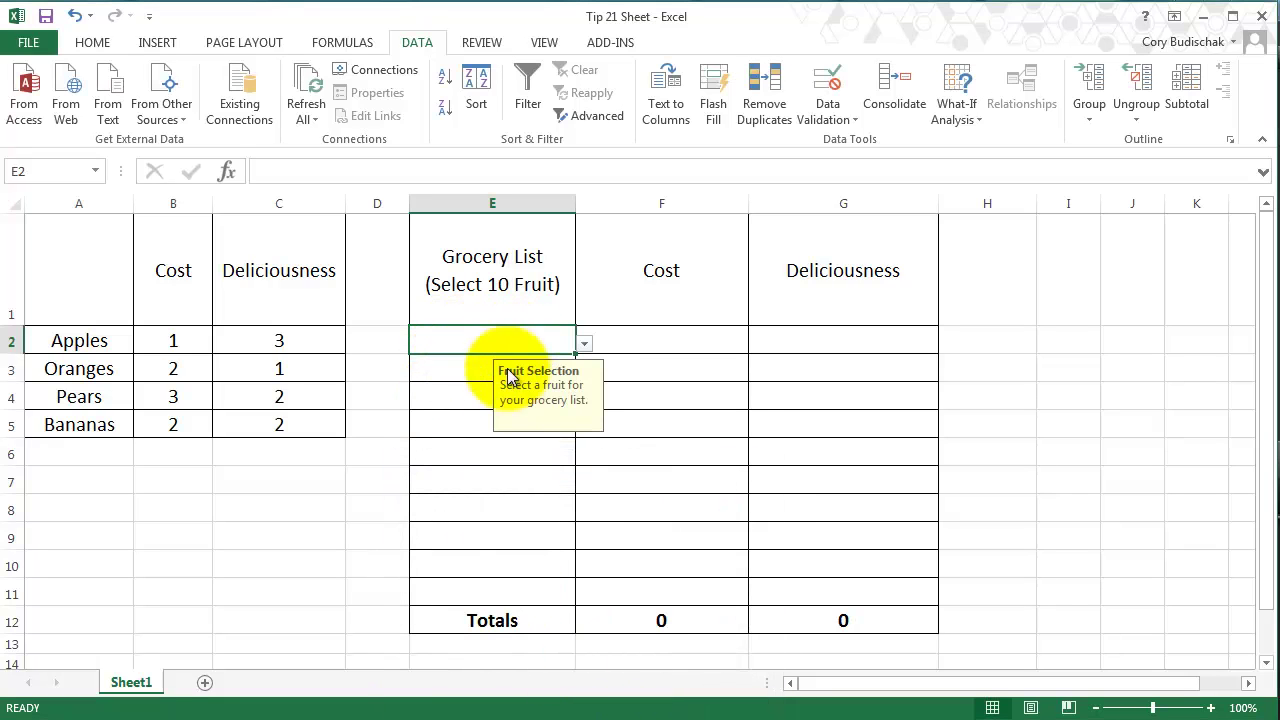
click(491, 471)
click(486, 341)
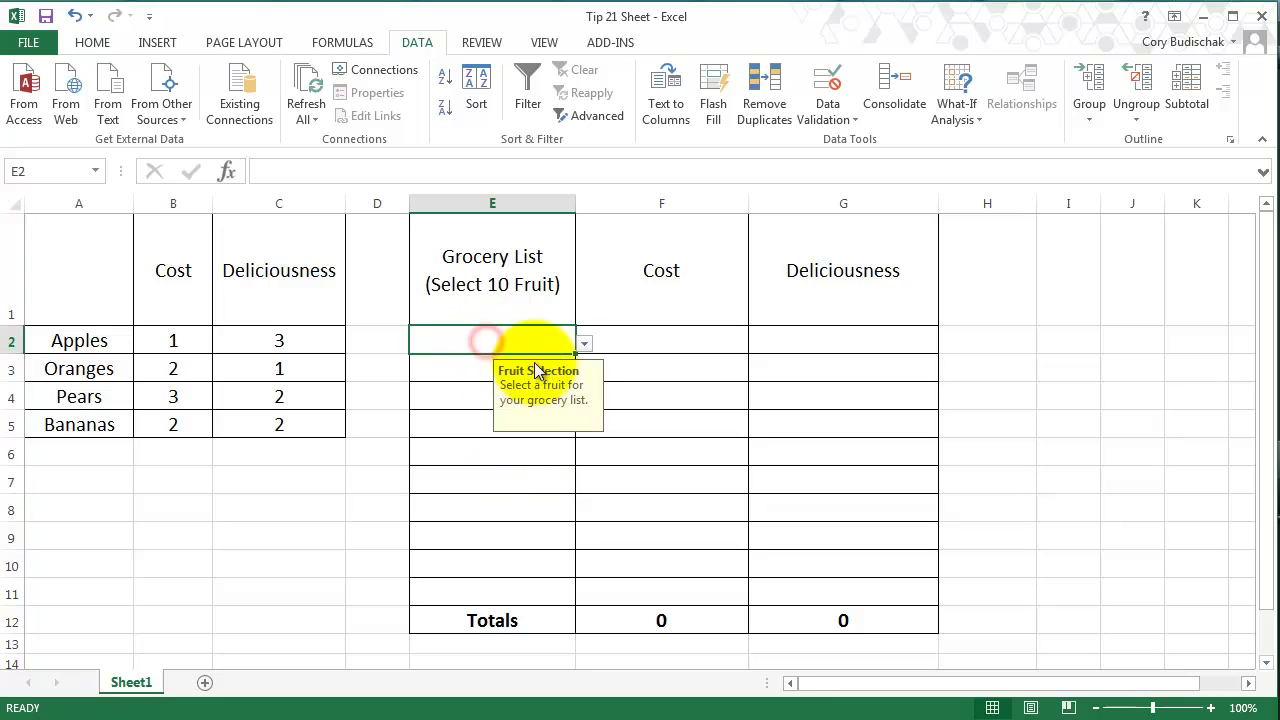
click(584, 343)
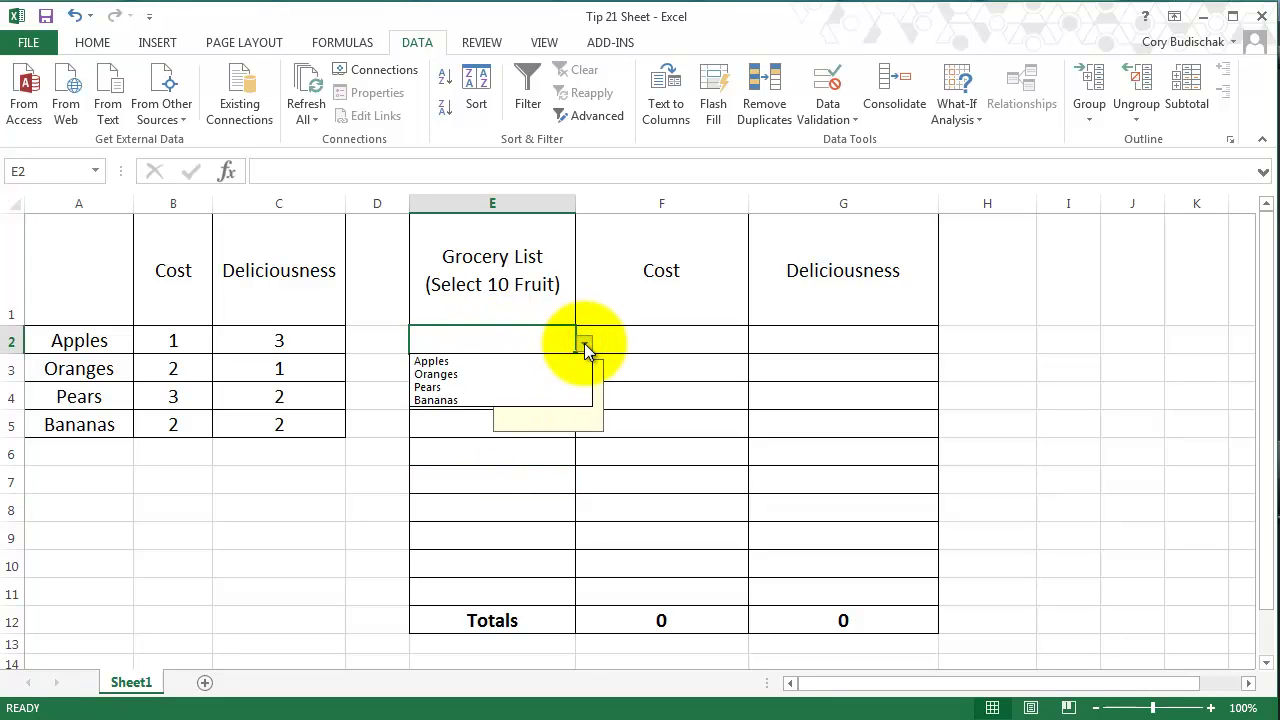
click(437, 375)
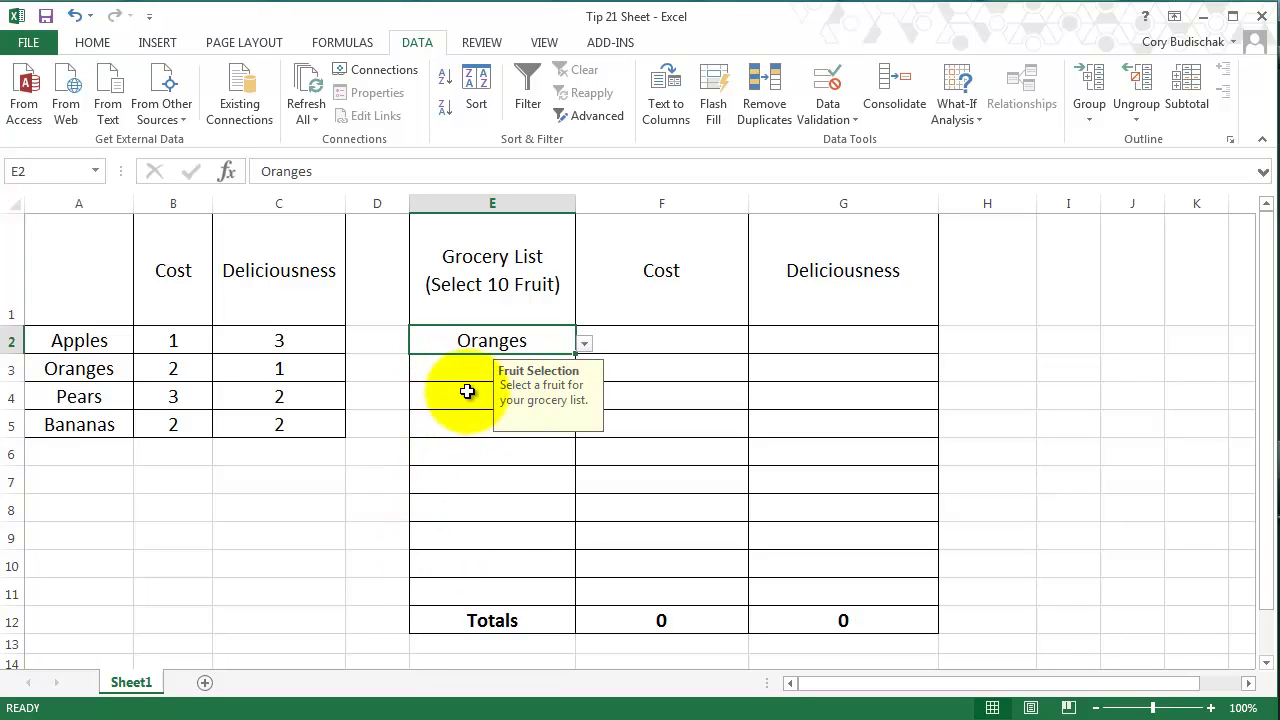
Step: Fill Oranges and its dropdown down through E11, then set E9 to Apples
drag(574, 355, 575, 604)
click(550, 564)
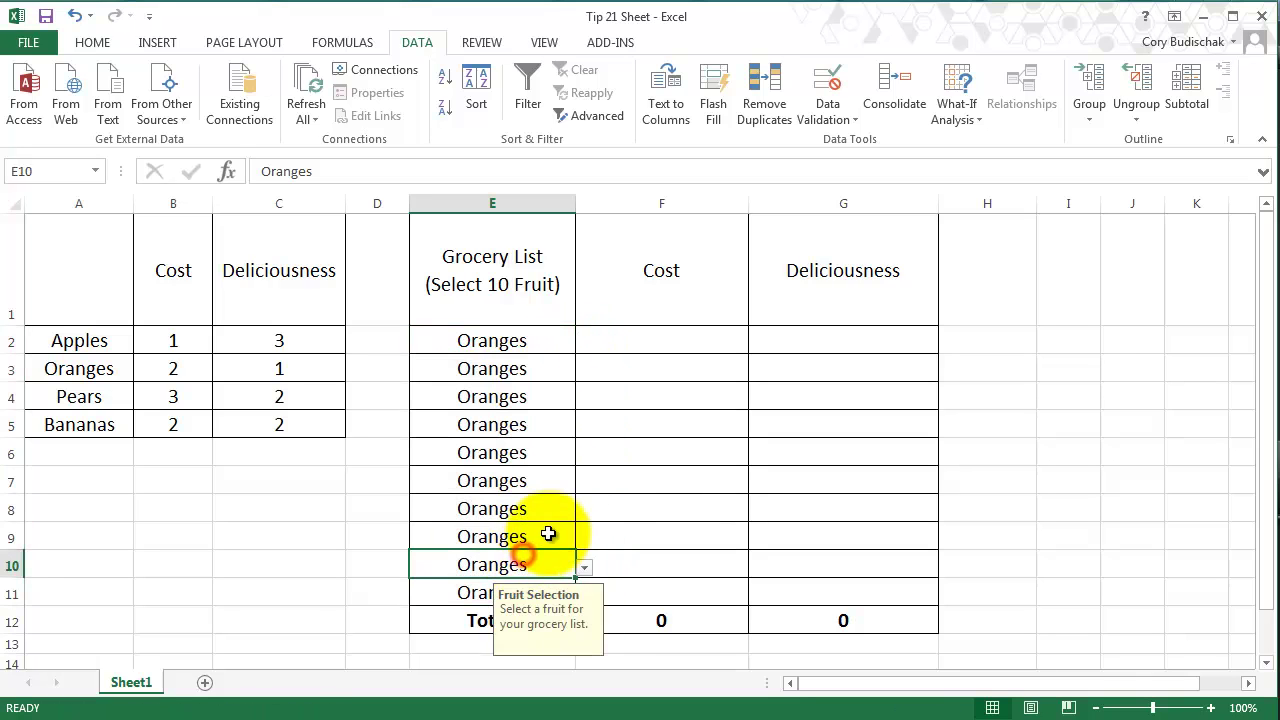
click(571, 534)
click(585, 543)
click(505, 557)
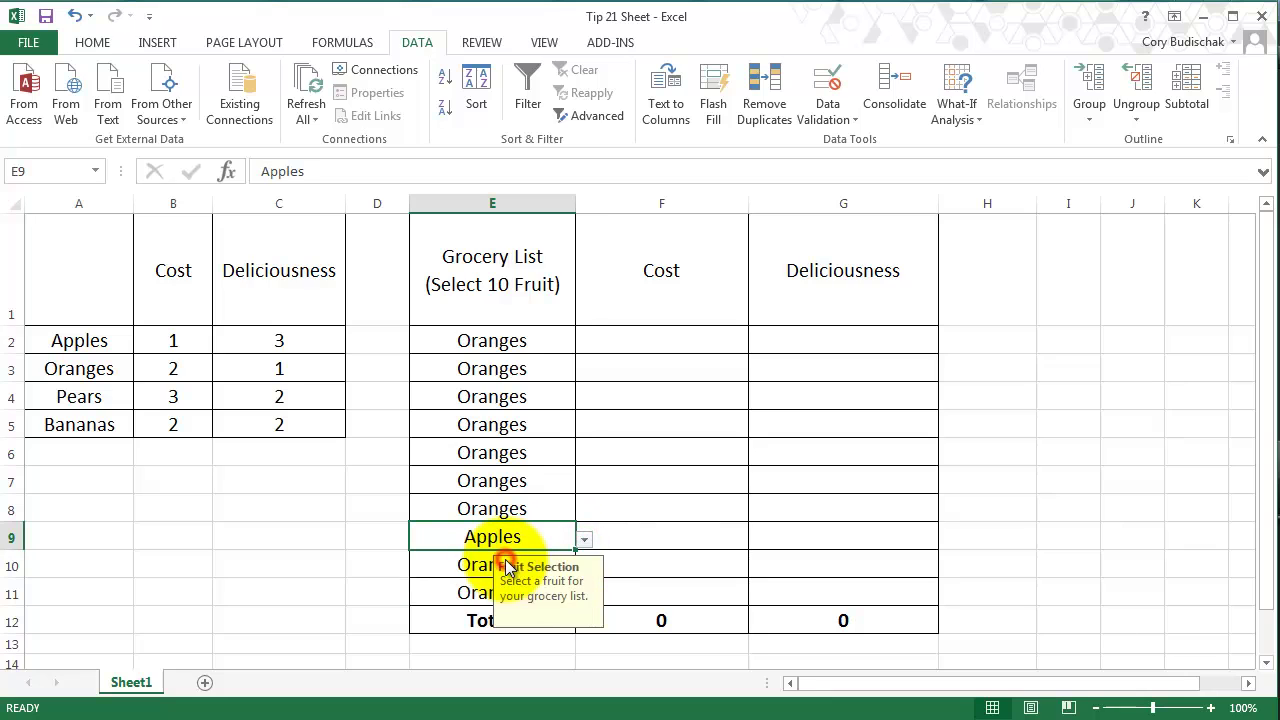
Step: Set E4 to Bananas and E5 to Apples using their cell dropdowns
click(483, 396)
click(579, 400)
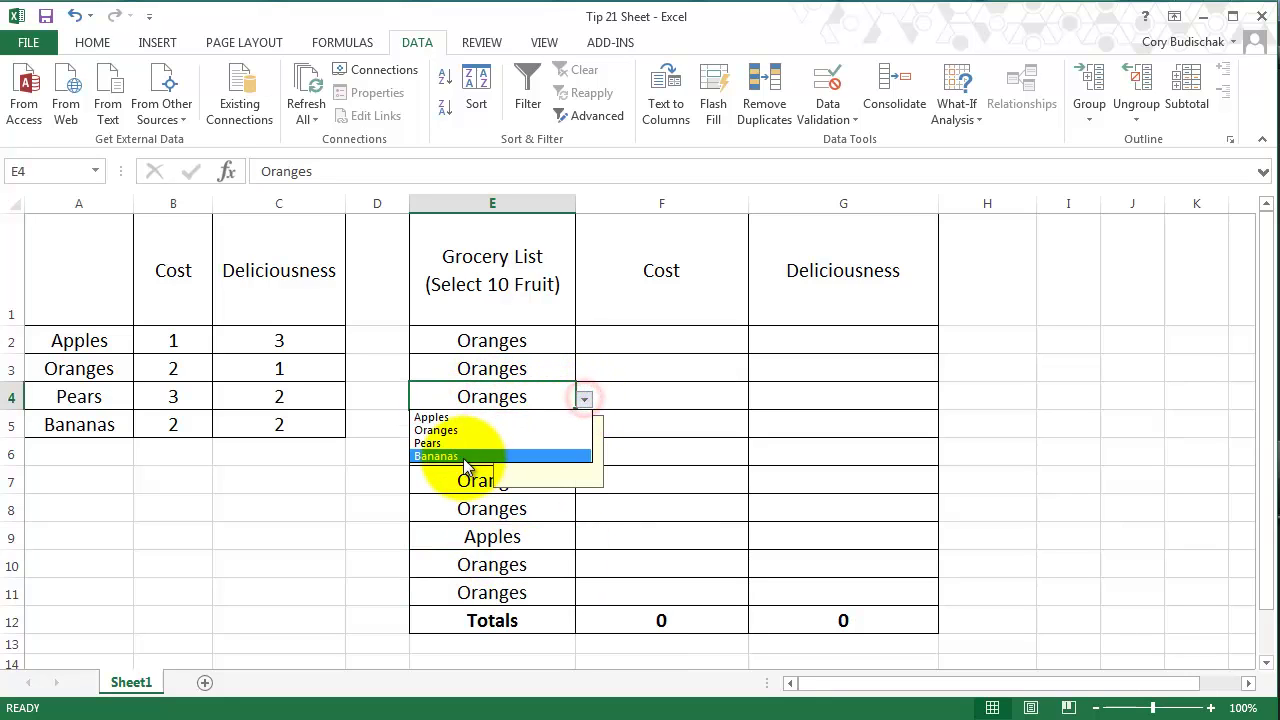
click(468, 455)
click(468, 425)
click(584, 428)
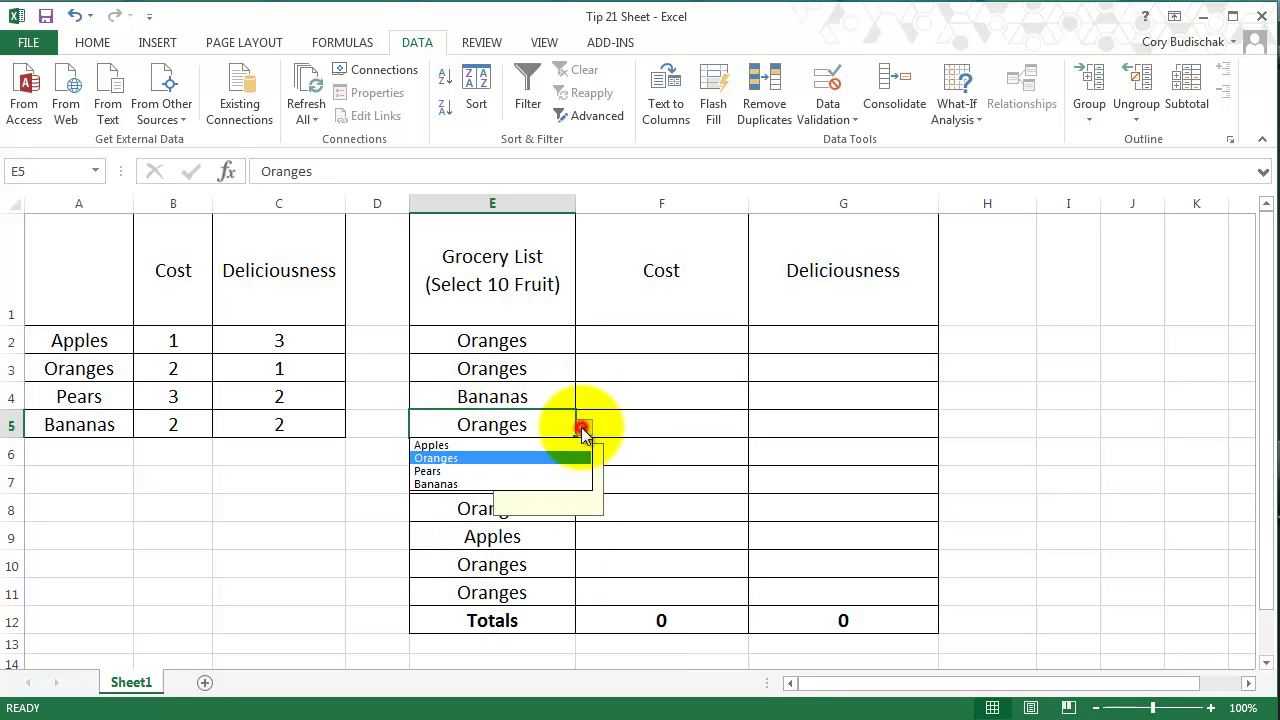
click(503, 444)
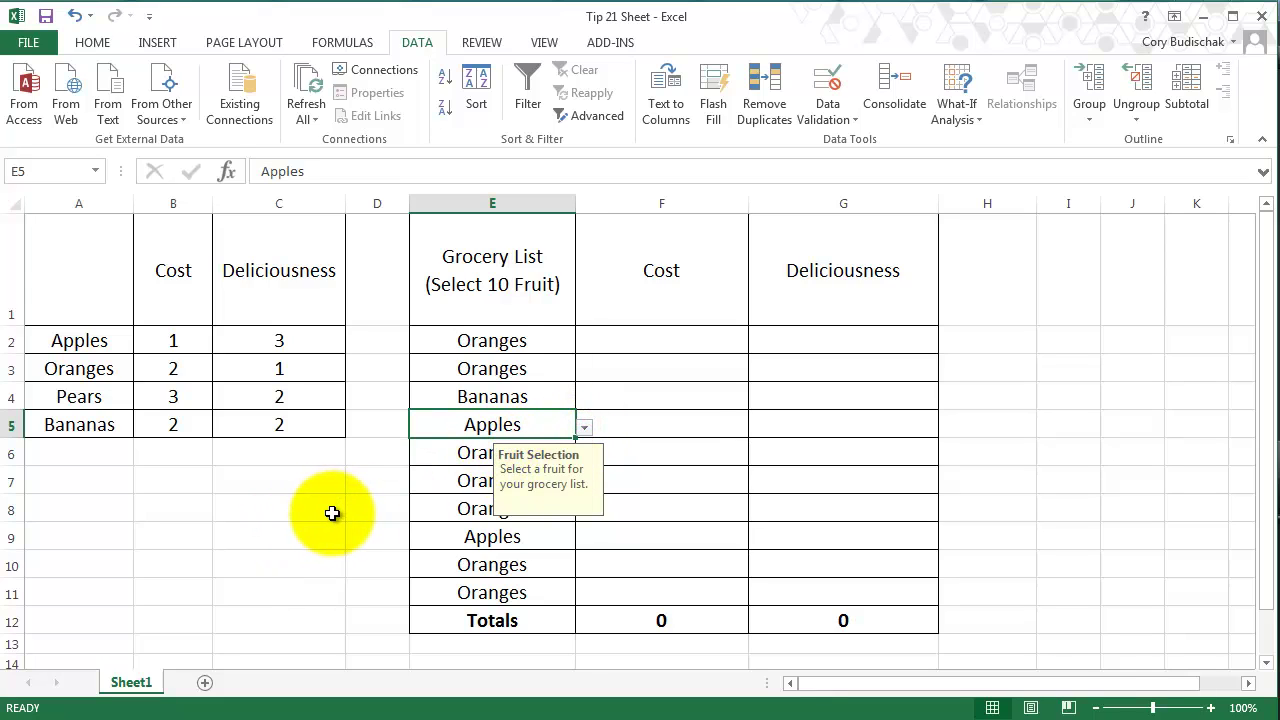